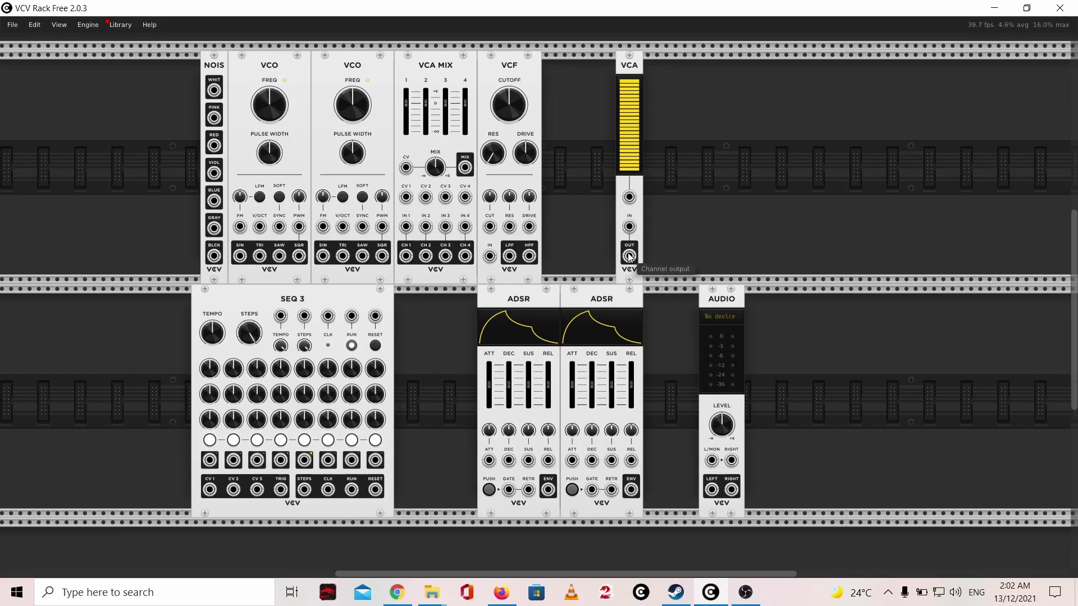
Patch VCA OUT to the AUDIO RIGHT and L/MON inputs, and VCF LPF into VCA IN
drag(630, 256, 737, 467)
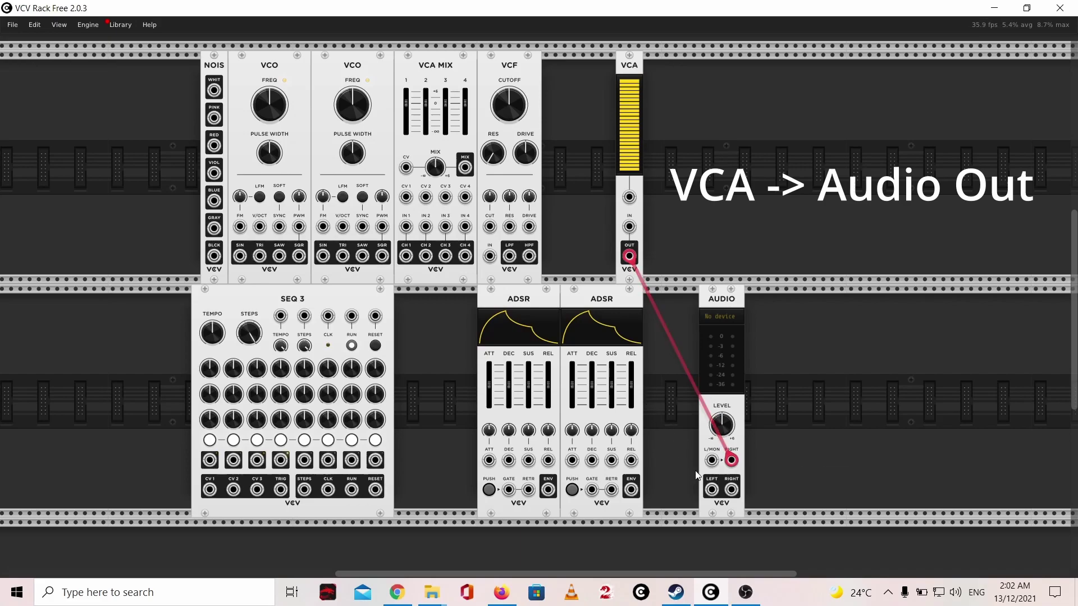
drag(711, 460, 638, 257)
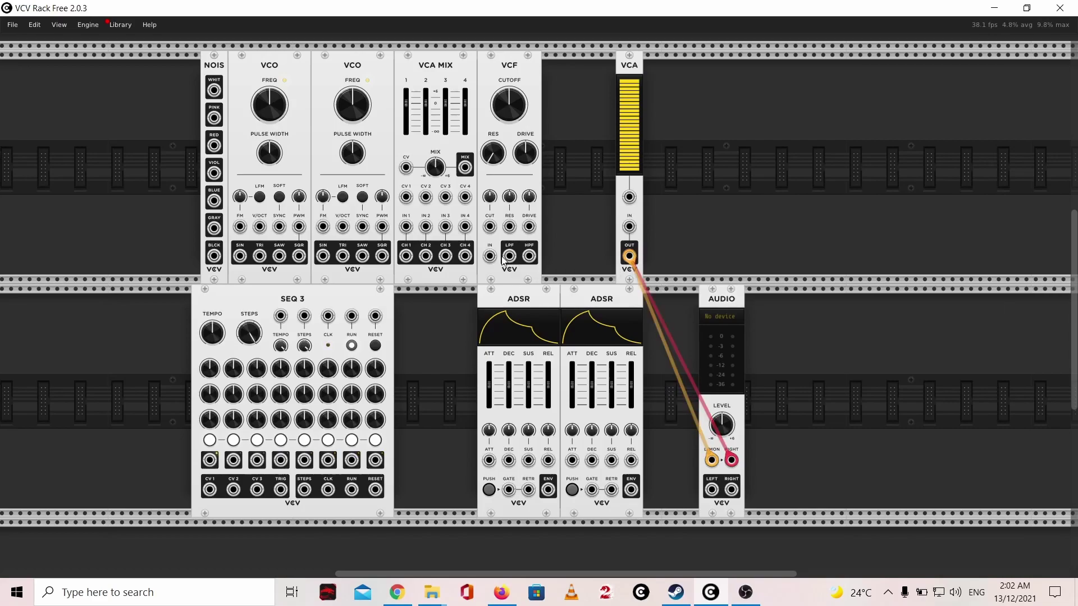
mouse_move(509, 257)
mouse_down()
mouse_move(564, 255)
mouse_move(629, 227)
mouse_up()
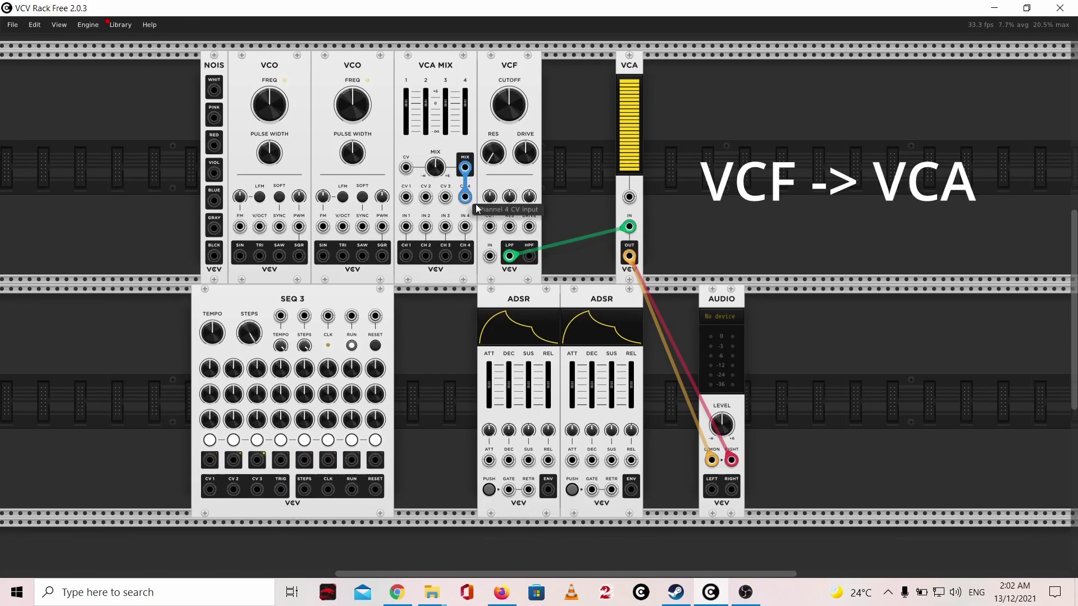
Patch the mixer output into VCF IN, and the VCO triangle and square waves into mixer channels 1–2
drag(466, 166, 489, 256)
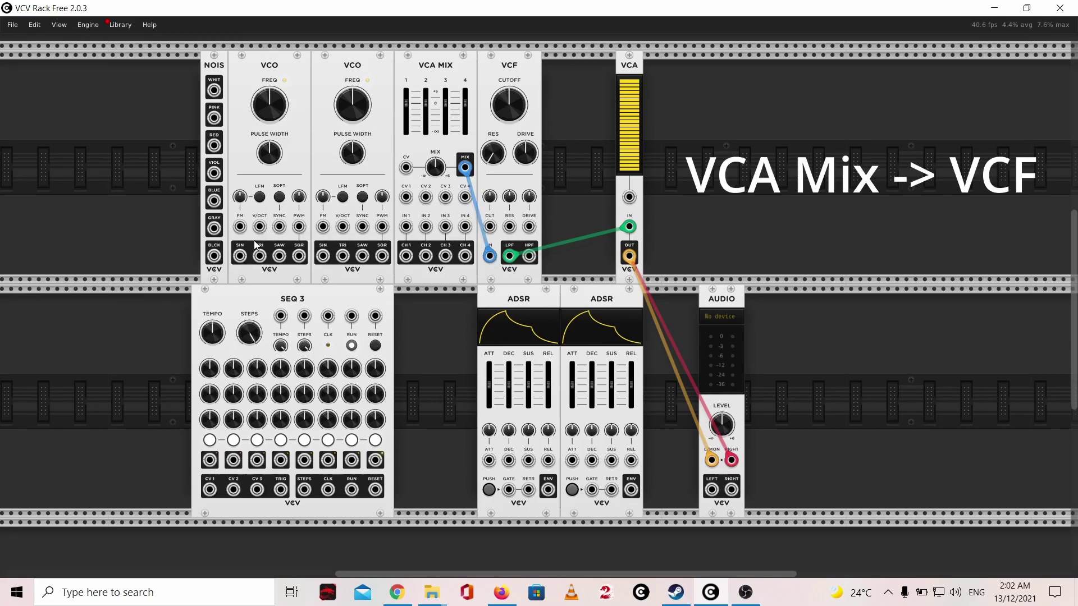
drag(259, 258, 407, 230)
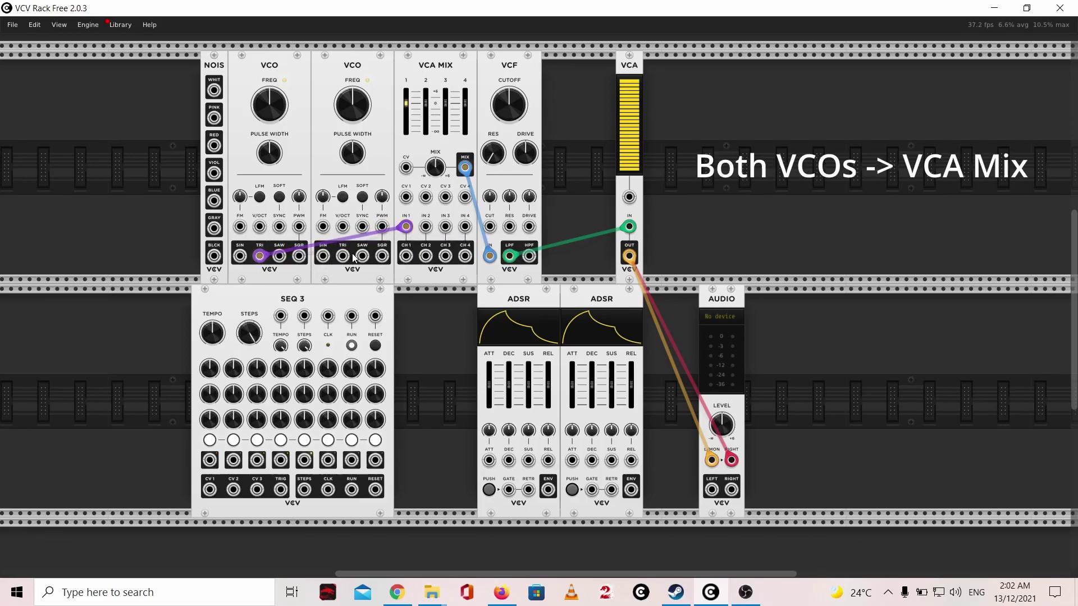
drag(383, 256, 427, 229)
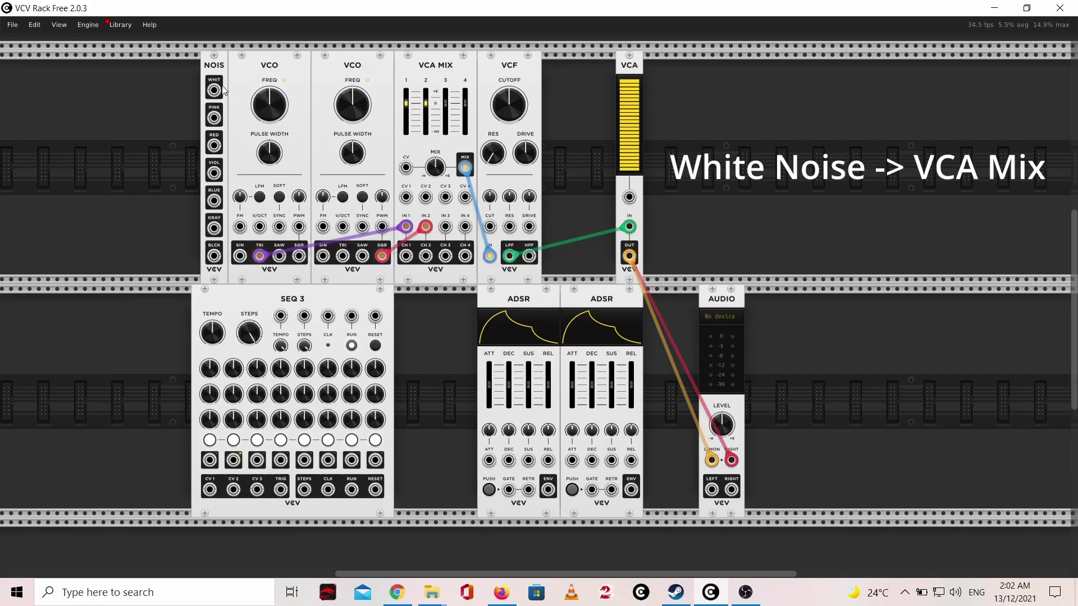
Route white noise and a sawtooth wave into the mixer, and lower channel 4's level slightly
mouse_move(215, 90)
mouse_down()
mouse_move(427, 198)
mouse_move(445, 229)
mouse_move(466, 233)
mouse_up()
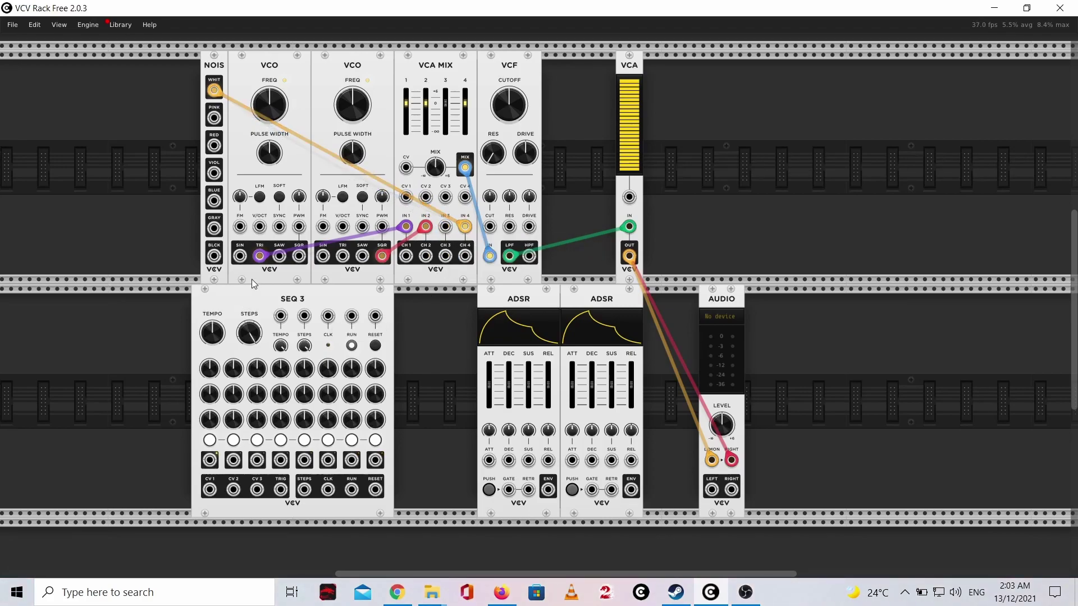
drag(278, 259, 451, 232)
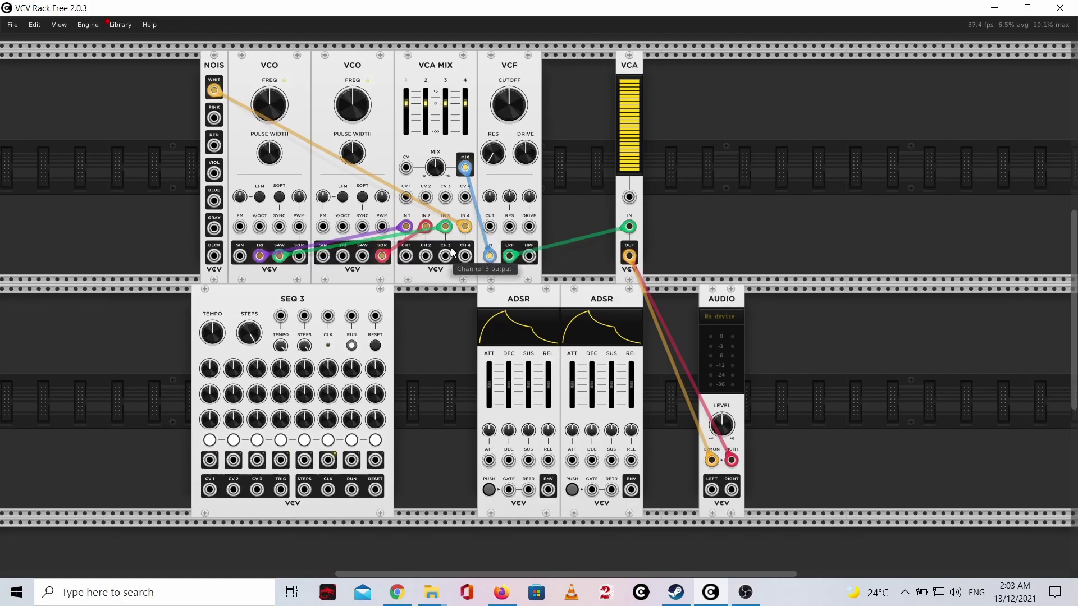
mouse_move(465, 108)
drag(465, 104, 465, 107)
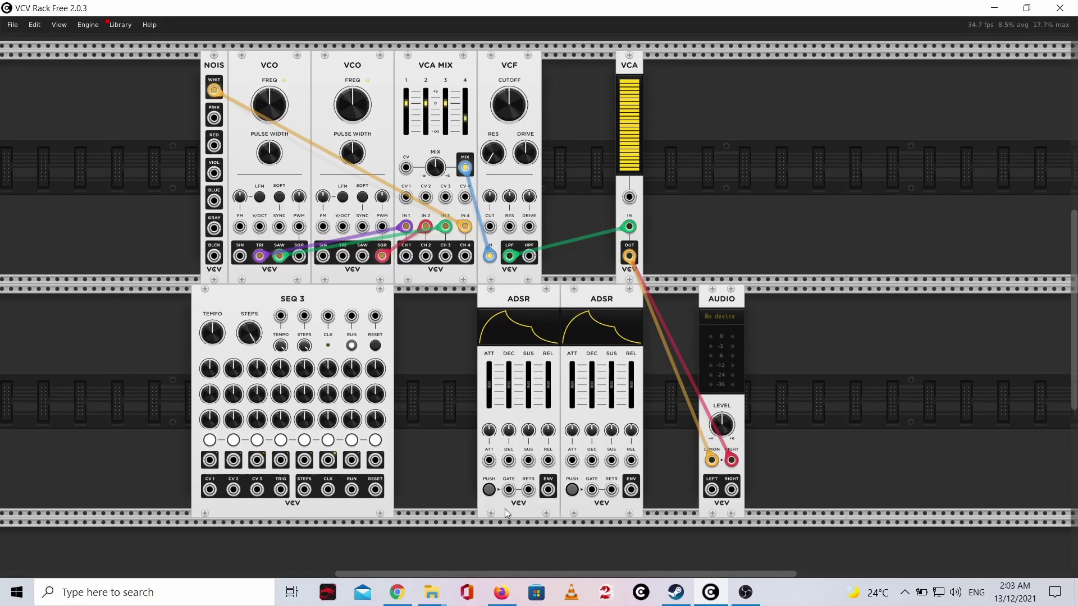
Patch ADSR 1 ENV to VCF CUT and ADSR 2 ENV to the VCA CV, shortening both attacks
drag(548, 491, 491, 227)
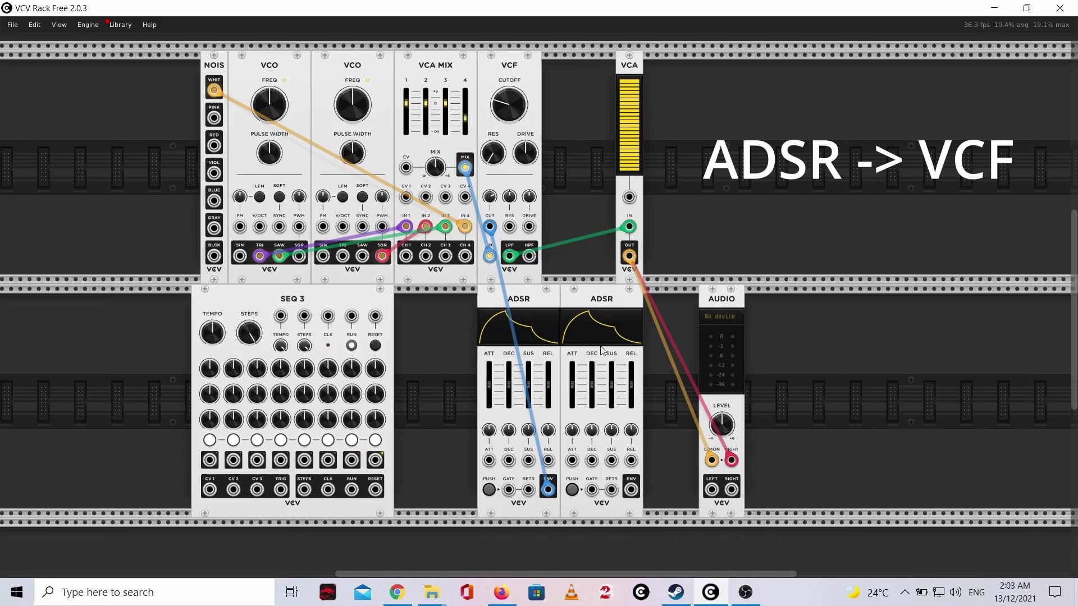
drag(632, 490, 633, 195)
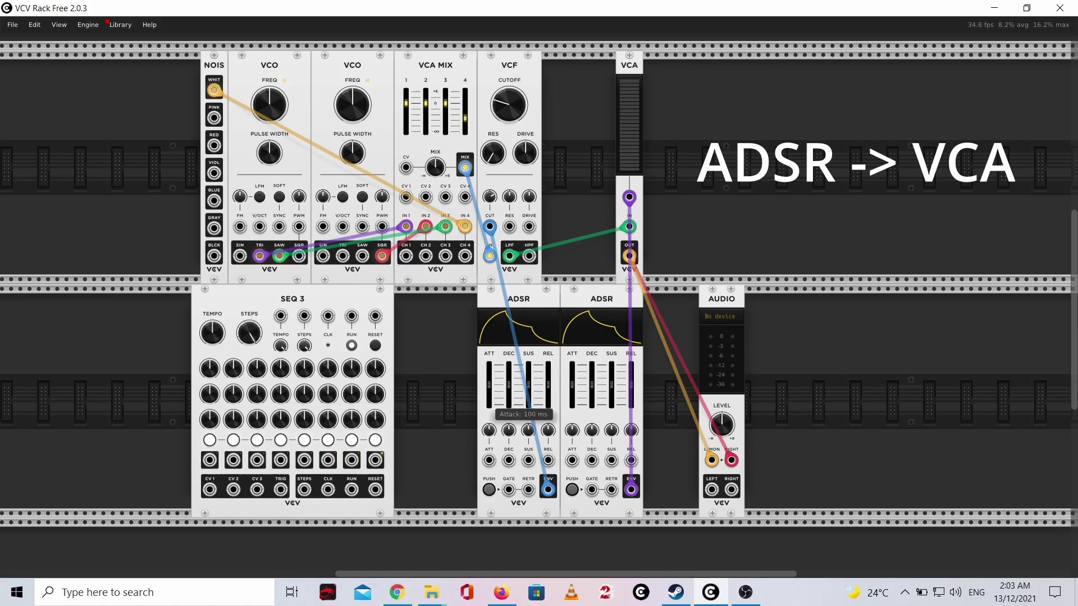
drag(489, 385, 489, 398)
mouse_move(573, 386)
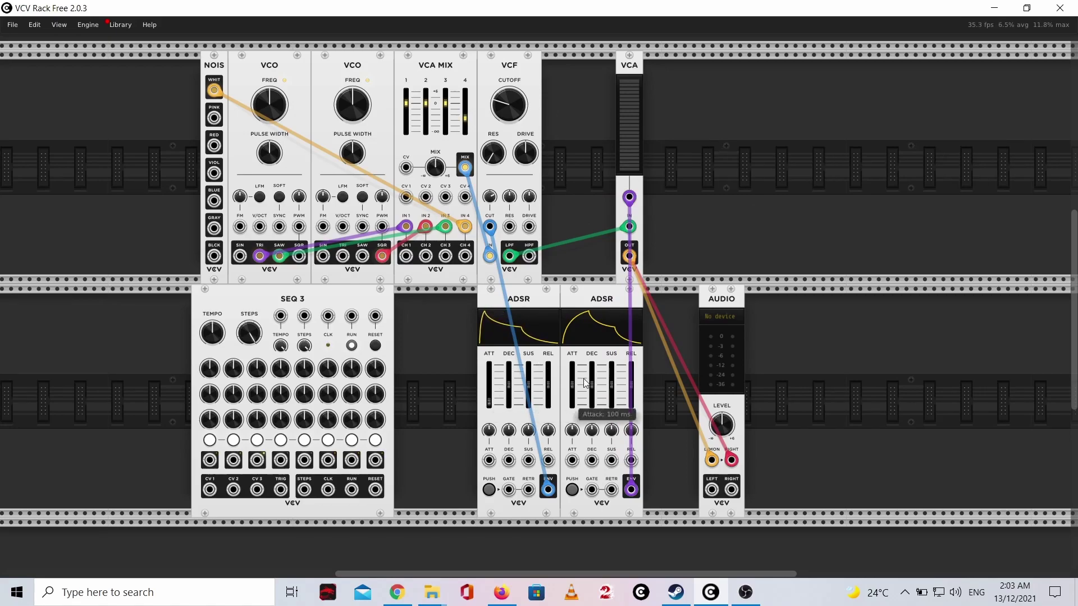
mouse_move(570, 386)
mouse_down()
mouse_move(571, 403)
mouse_move(593, 392)
mouse_up()
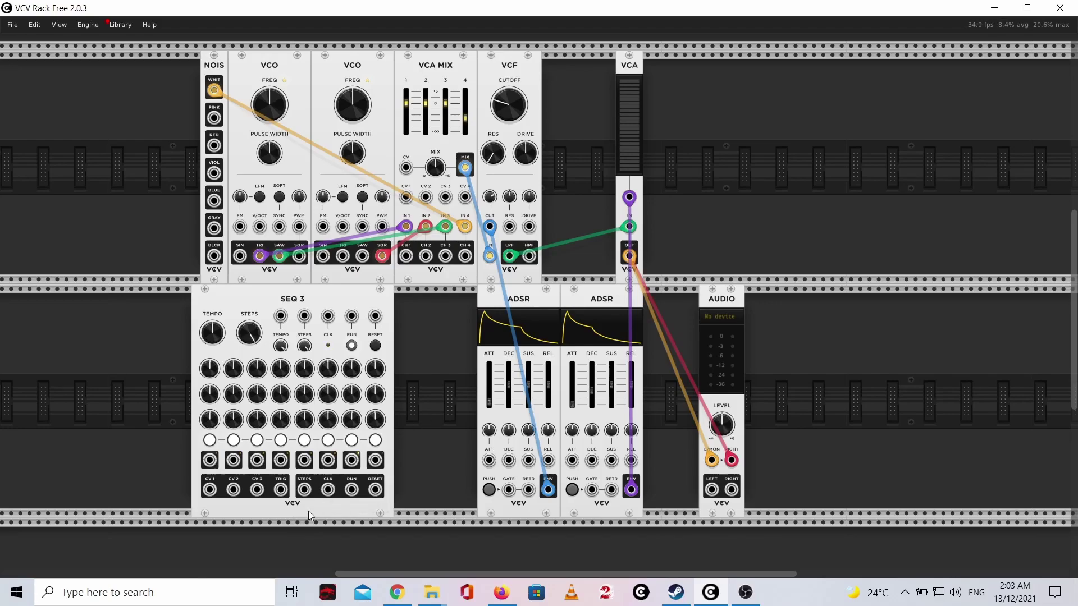
Patch SEQ 3 TRIG into both ADSR GATE inputs and CV 1 into the first VCO's V/OCT
mouse_move(280, 490)
mouse_down()
mouse_move(506, 504)
mouse_move(508, 491)
mouse_up()
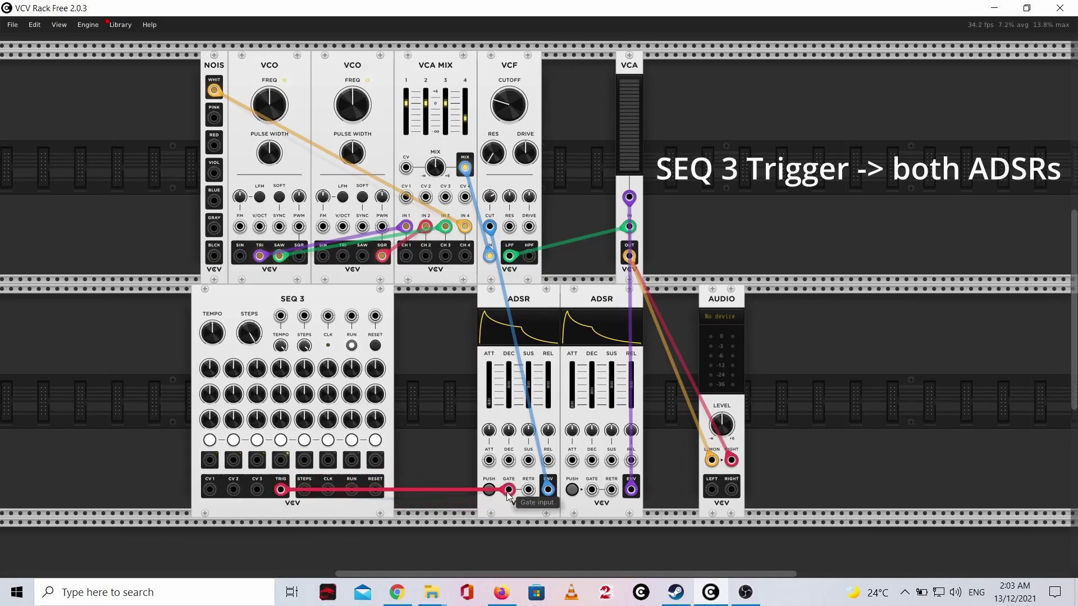
drag(592, 491, 282, 491)
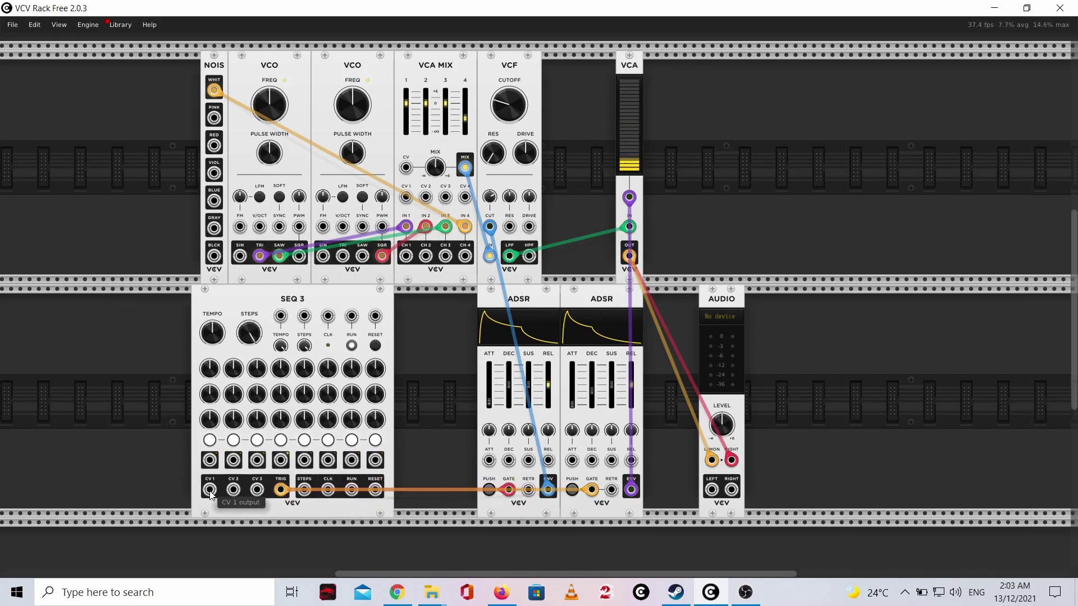
drag(208, 496, 260, 228)
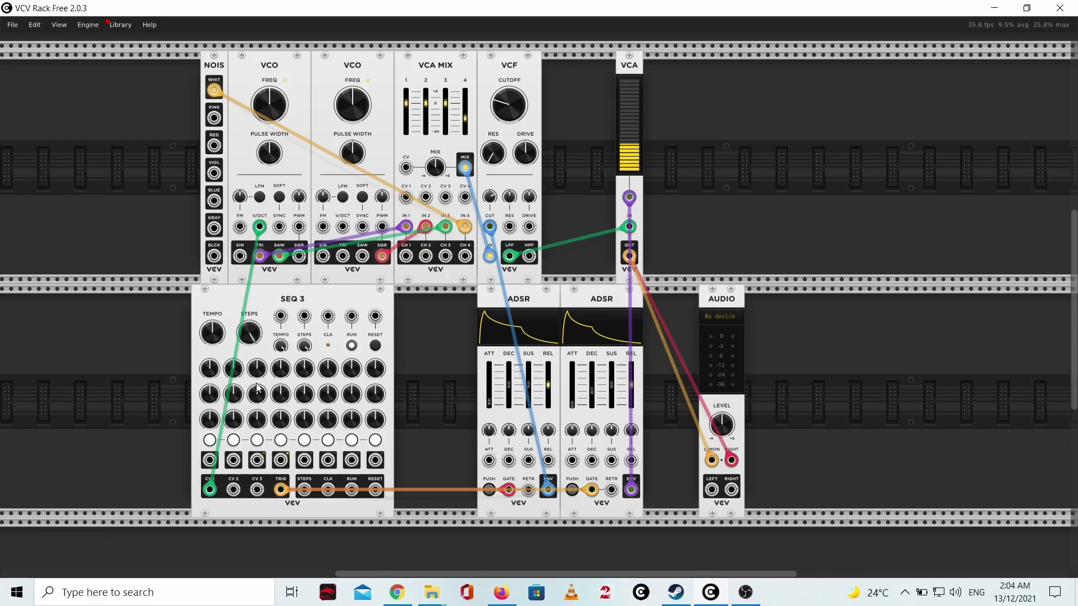
mouse_move(208, 369)
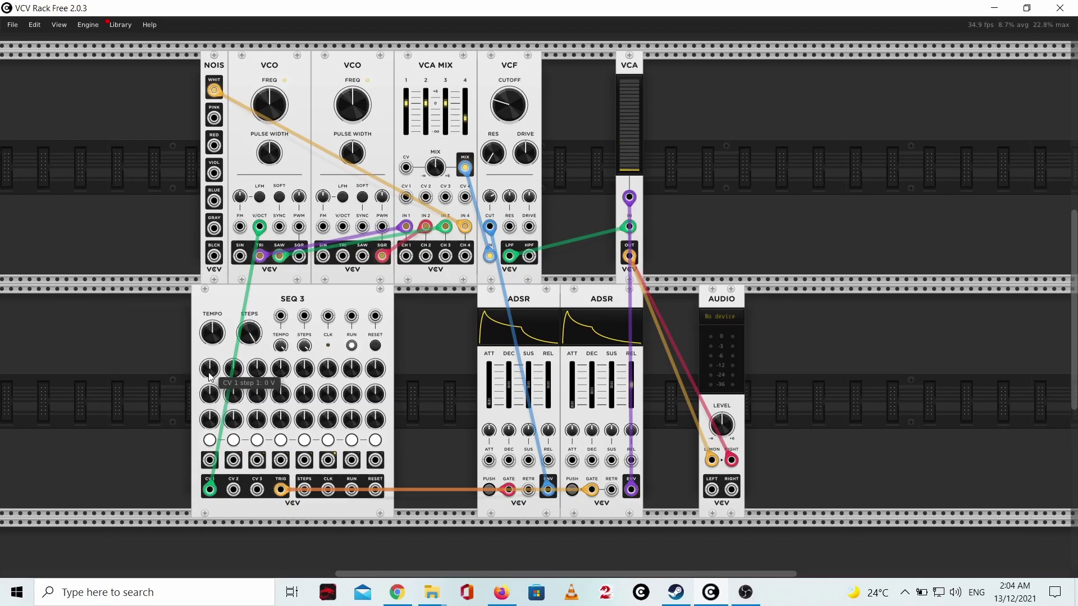
Retune SEQ 3 CV 1 steps 1, 3, 5 and 7, and enable triggers on steps 2, 4 and 5
drag(210, 377, 210, 400)
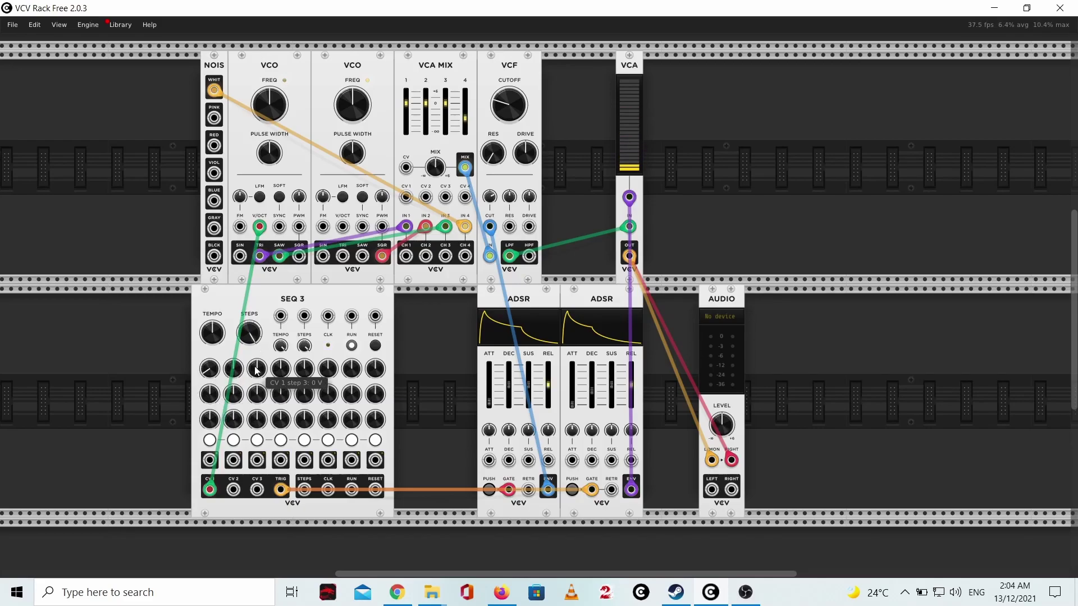
click(232, 439)
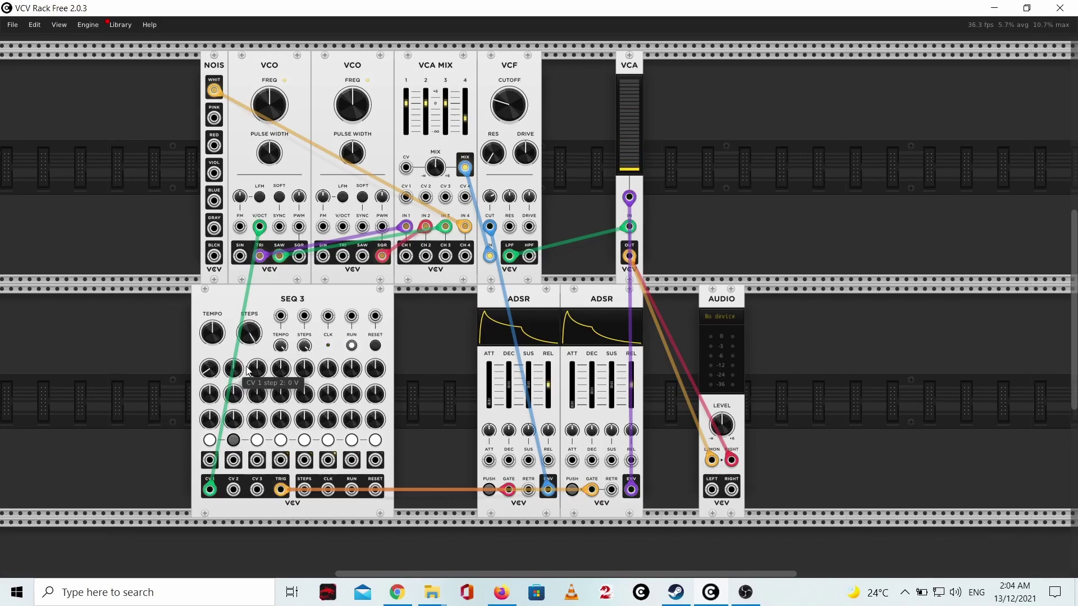
drag(281, 368, 284, 387)
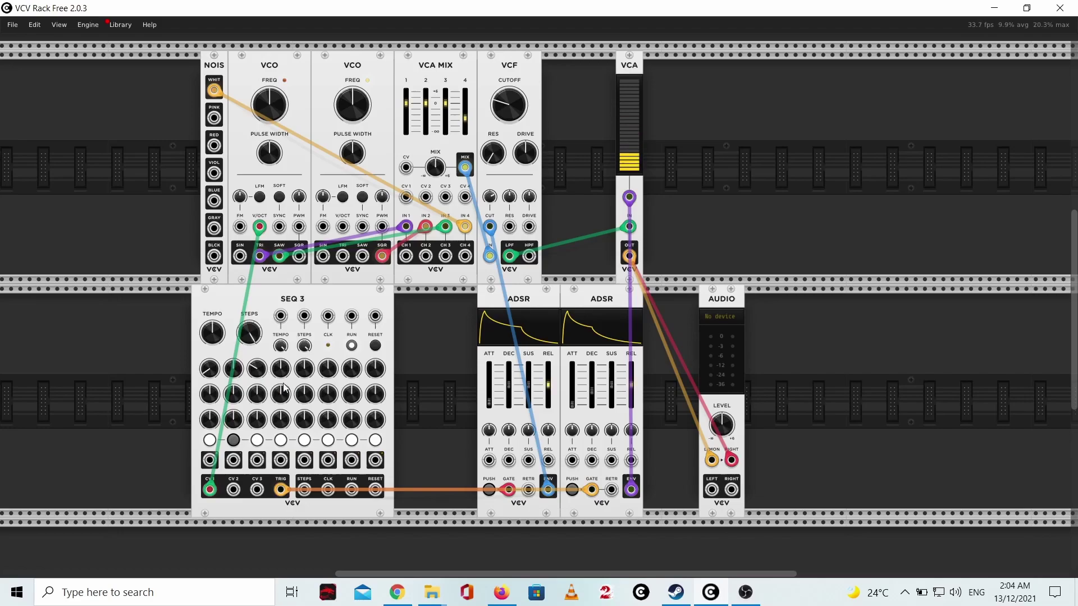
click(280, 440)
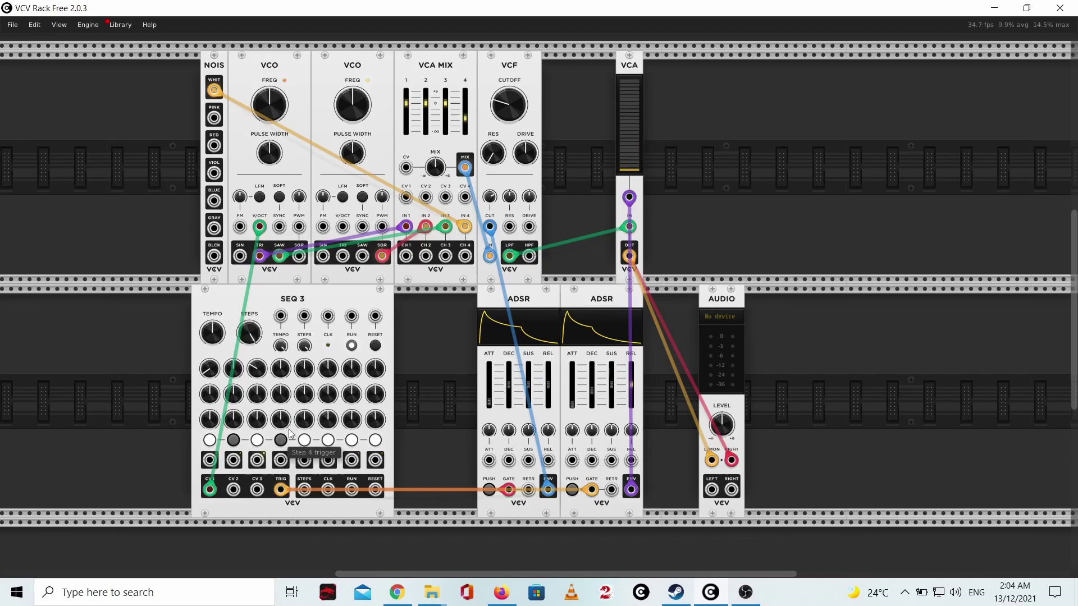
drag(305, 371, 346, 381)
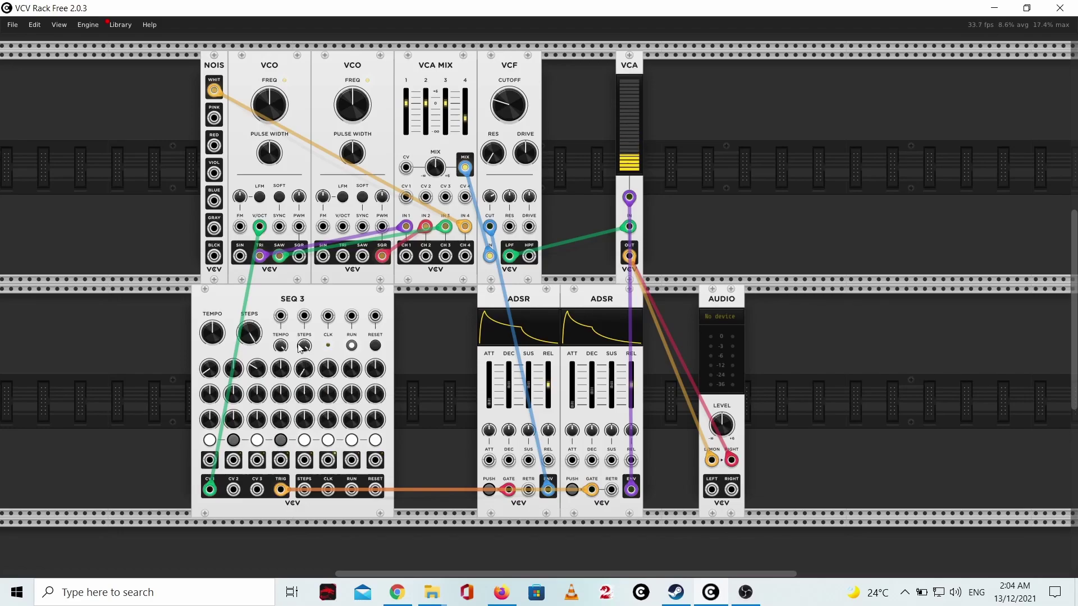
click(302, 441)
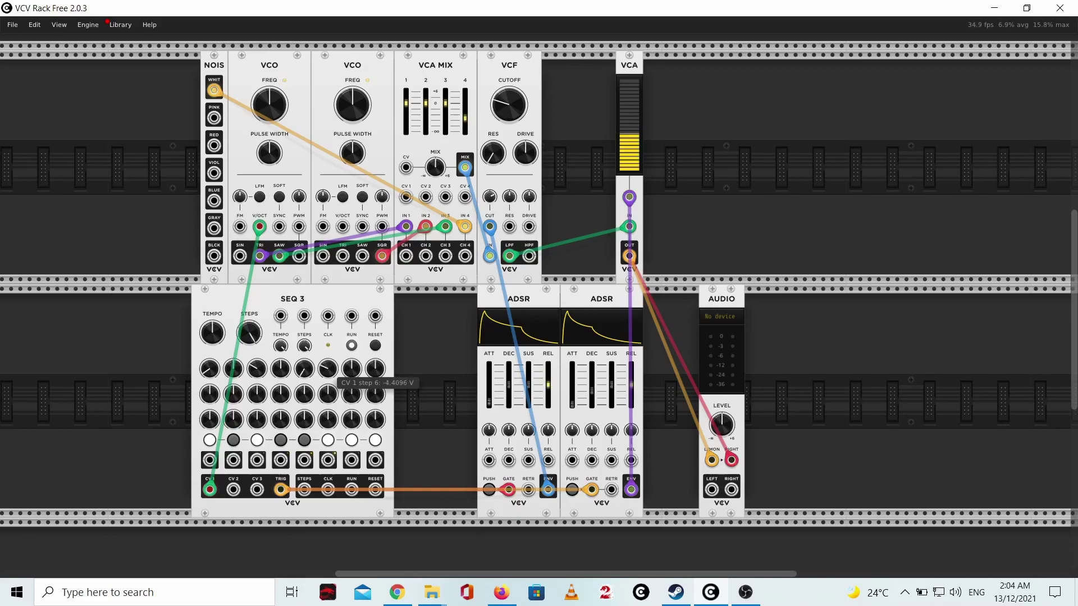
mouse_move(351, 368)
mouse_down()
mouse_move(350, 349)
mouse_move(375, 383)
mouse_move(392, 374)
mouse_up()
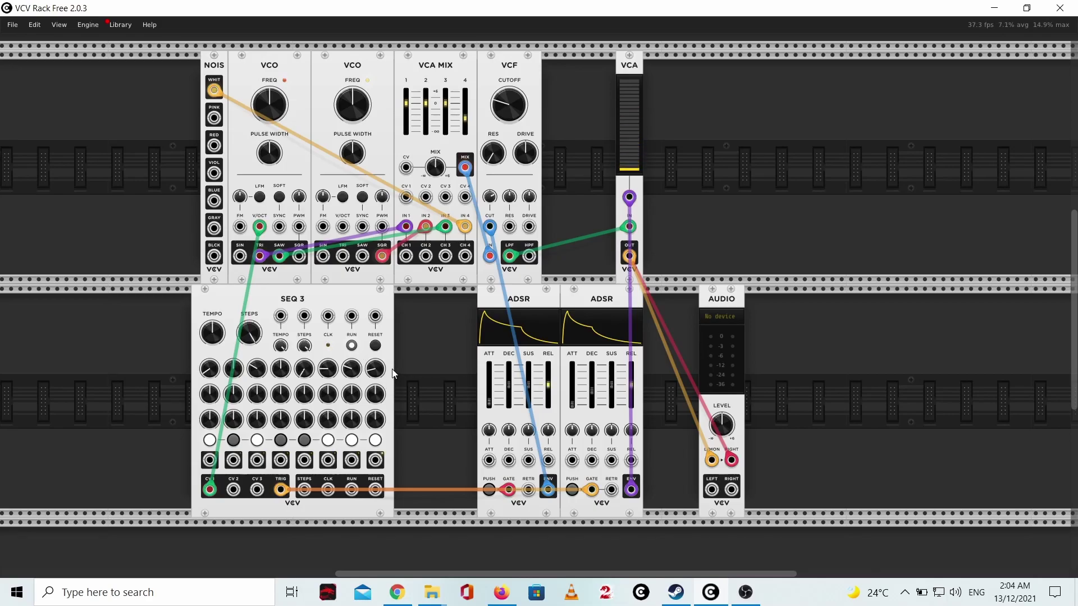
Set the audio output to Speakers (Realtek(R) Audio) and raise the VCF cutoff to about 284 Hz
click(722, 316)
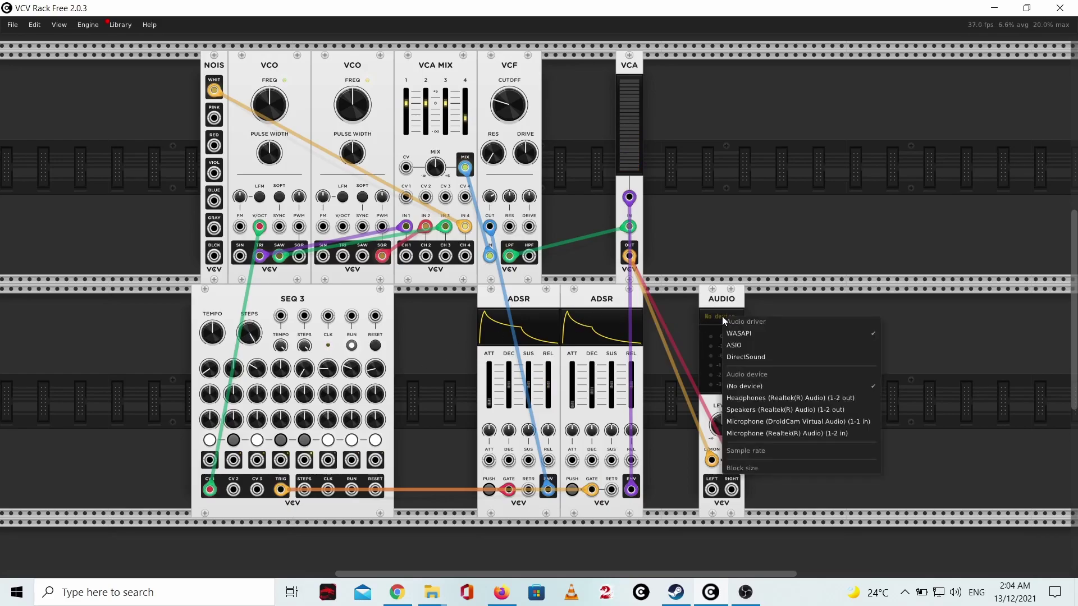
click(766, 412)
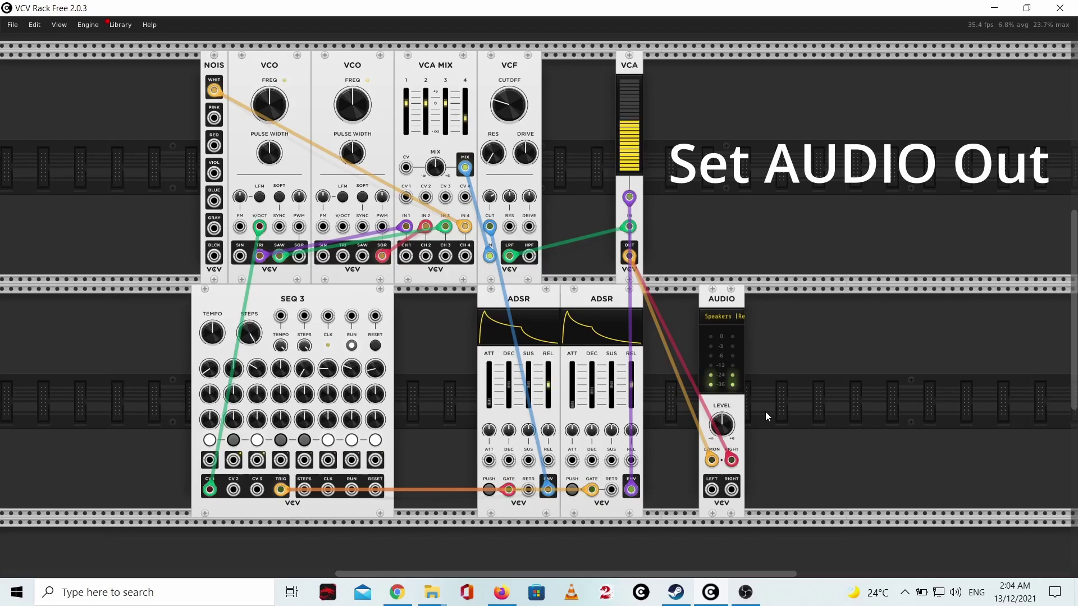
mouse_move(508, 105)
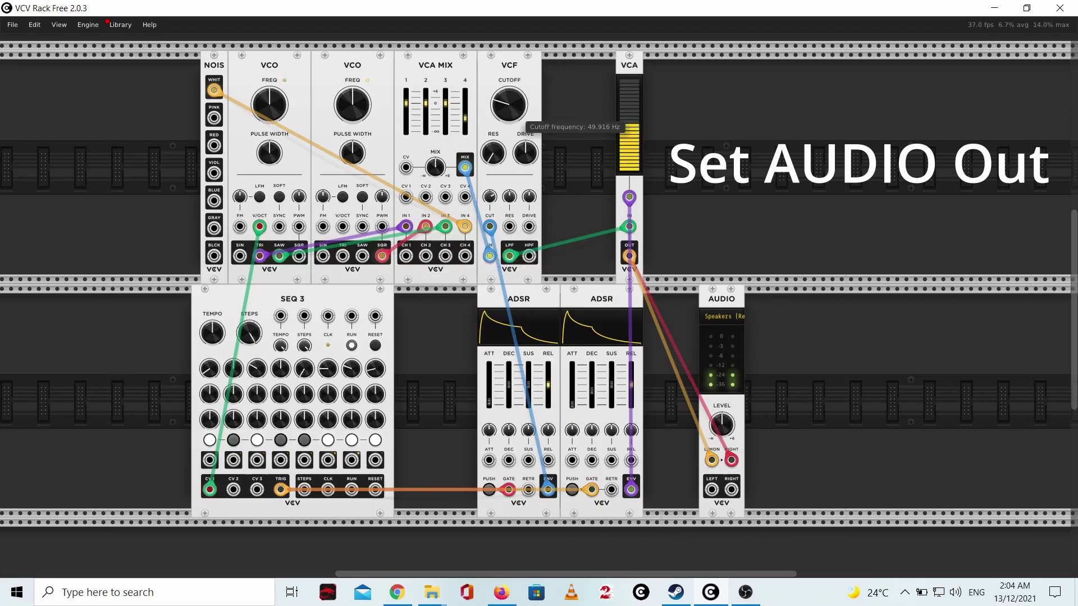
mouse_move(509, 104)
mouse_down()
mouse_move(509, 84)
mouse_move(510, 107)
mouse_up()
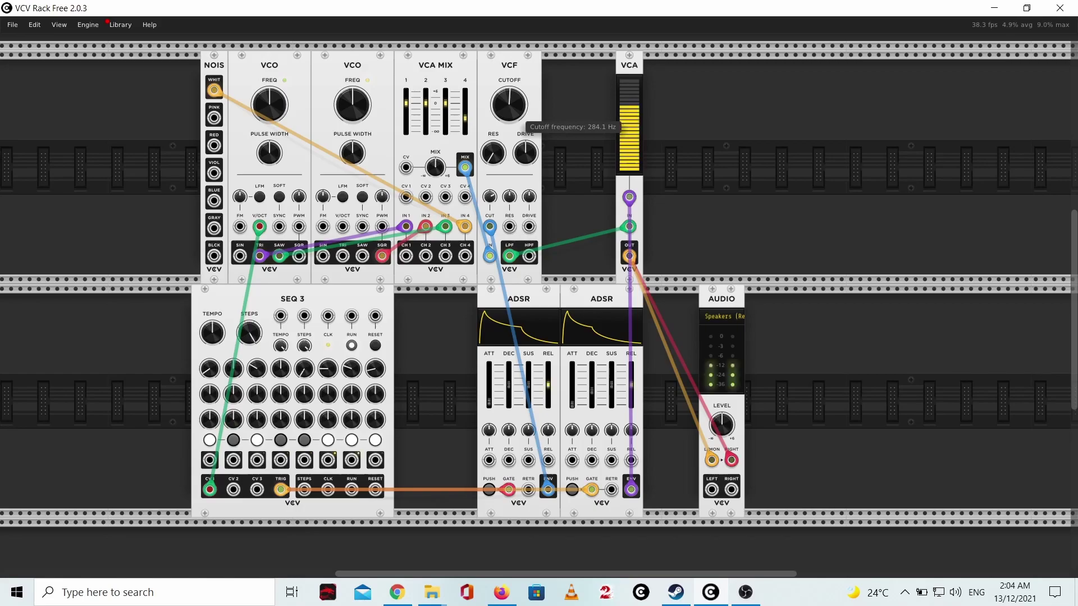
Patch SEQ 3 CV 1 into VCO 2 V/OCT, raise the mix level to about 3.5 dB, and sweep the cutoff
drag(343, 227, 210, 489)
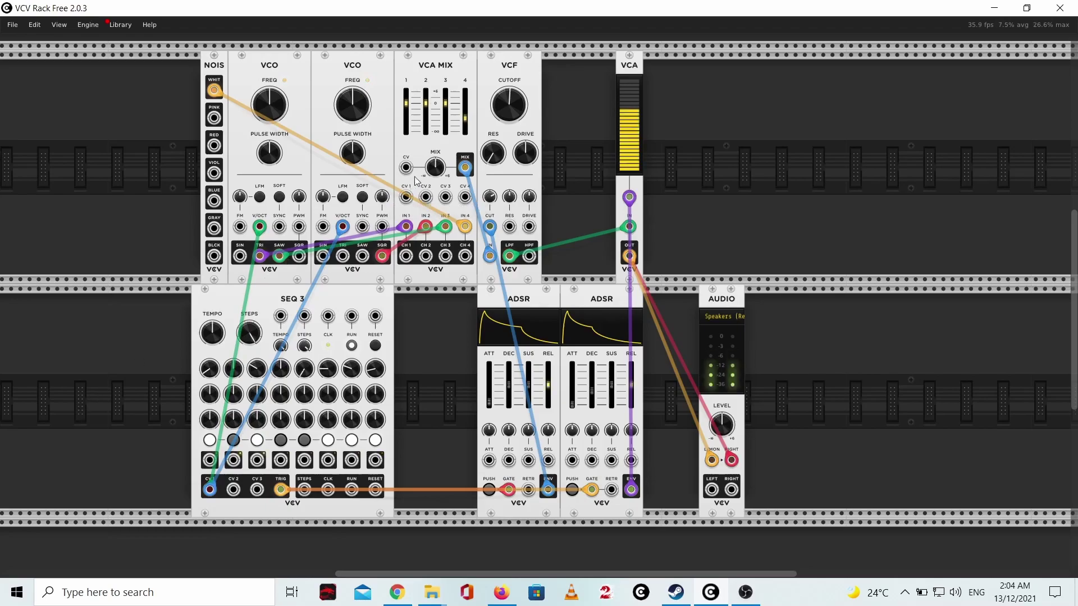
mouse_move(435, 167)
drag(437, 174, 436, 156)
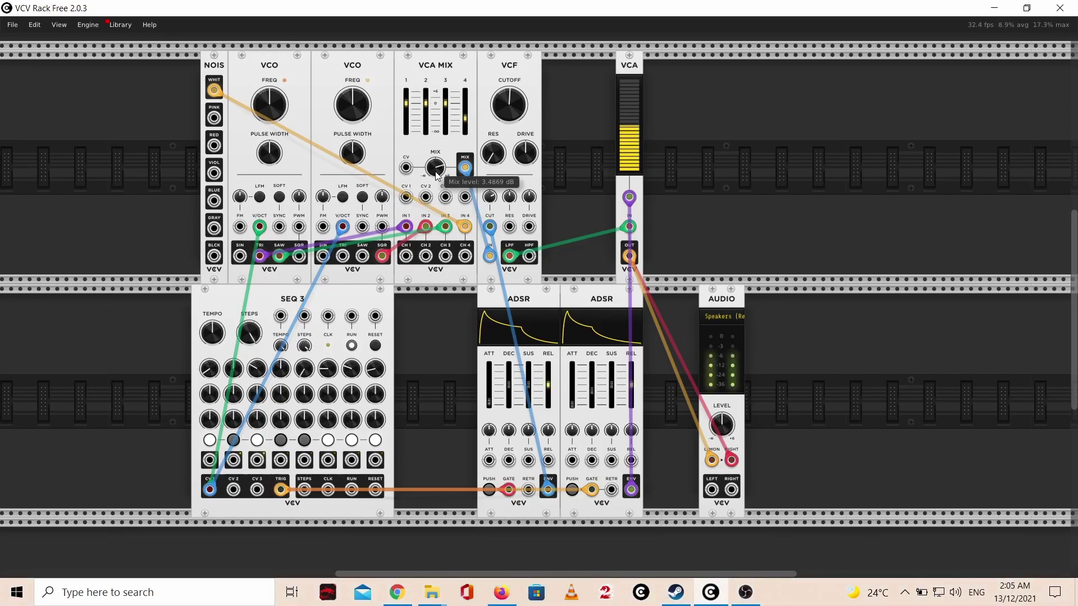
mouse_move(509, 105)
mouse_down()
mouse_move(509, 84)
mouse_move(509, 105)
mouse_move(510, 94)
mouse_up()
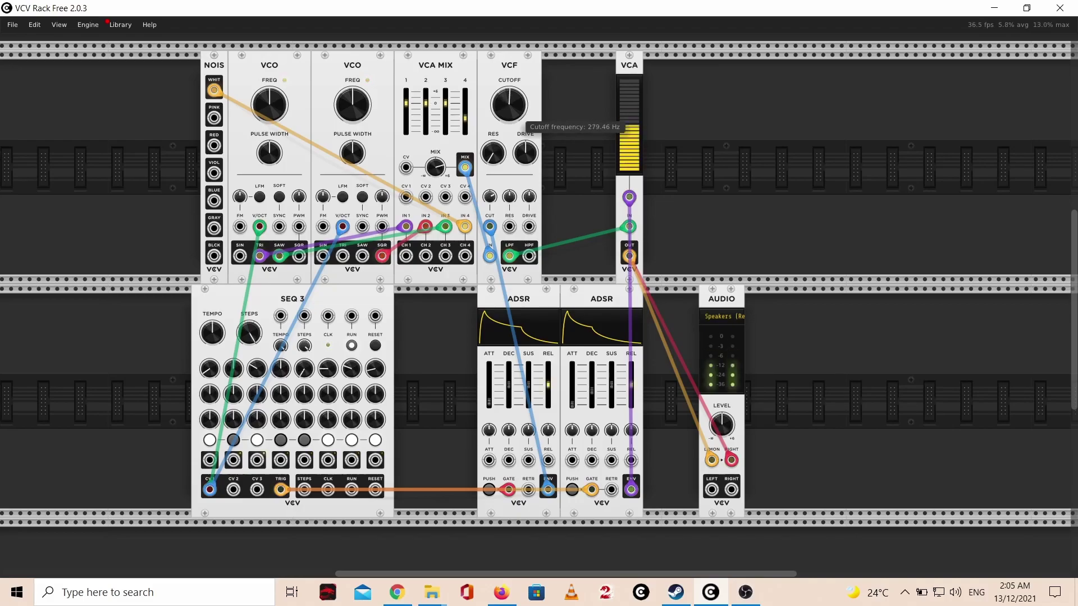
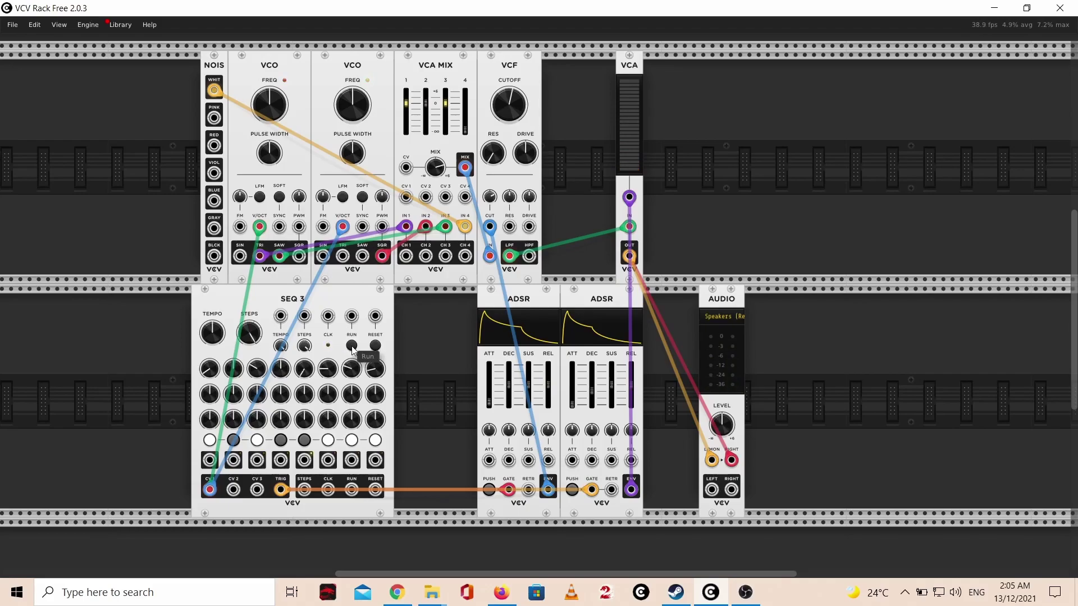
click(351, 346)
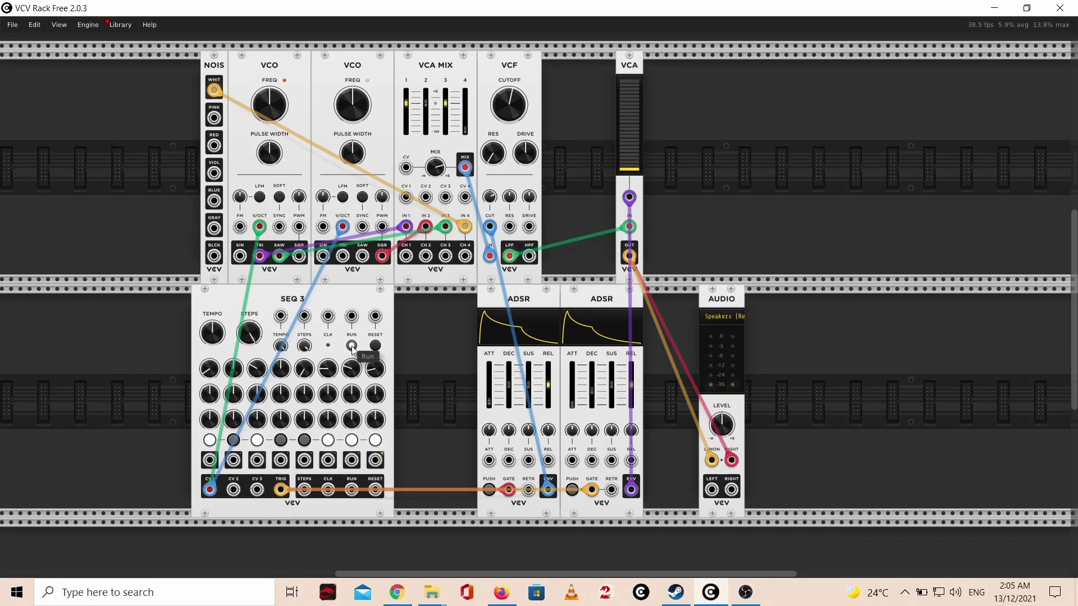